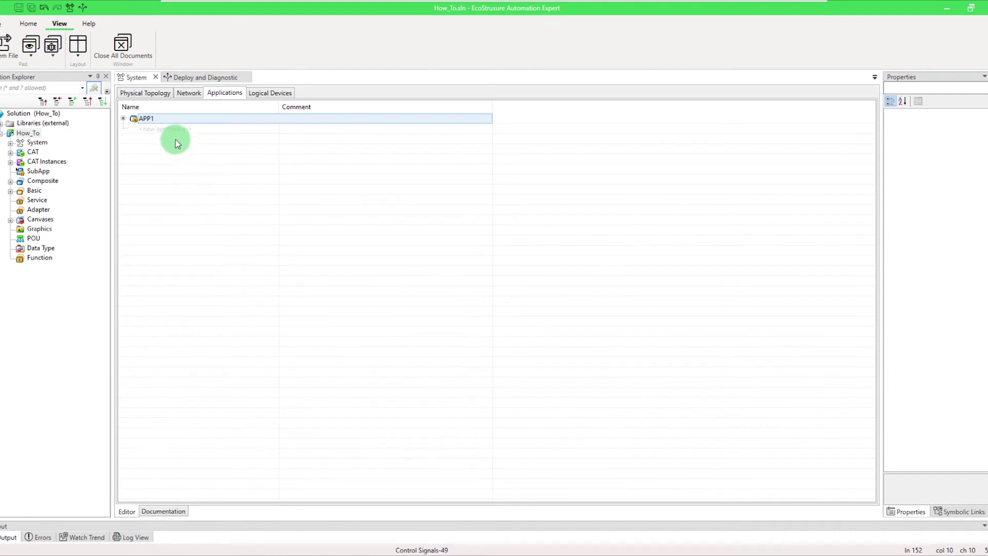
- Show the Physical Topology page with its device catalogue and diagram canvas
left_click(157, 95)
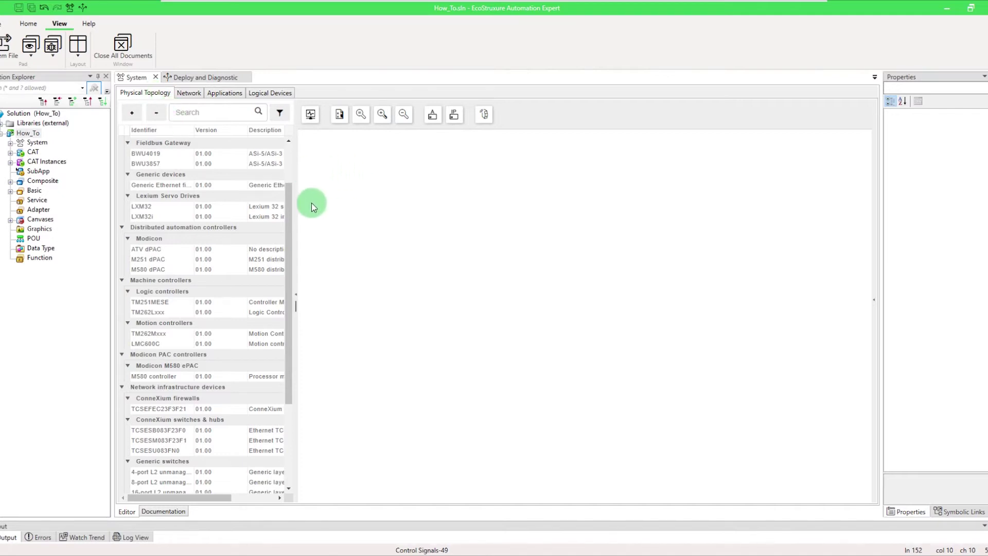
left_click_drag(307, 232, 302, 347)
- Place a workstation and an ATV9xx drive fitted with an ATV dPAC communication card
scroll(350, 220, "up", 2)
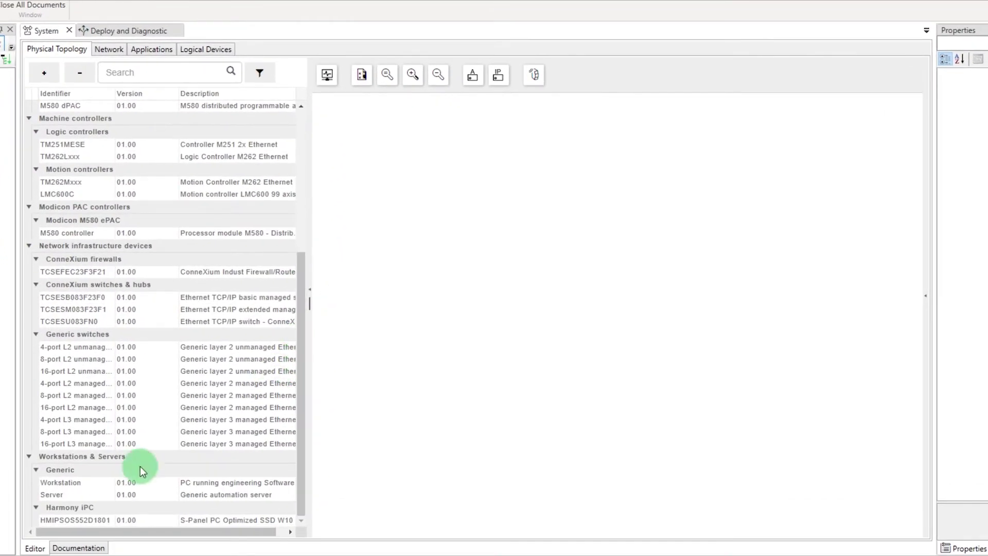
left_click_drag(121, 484, 365, 425)
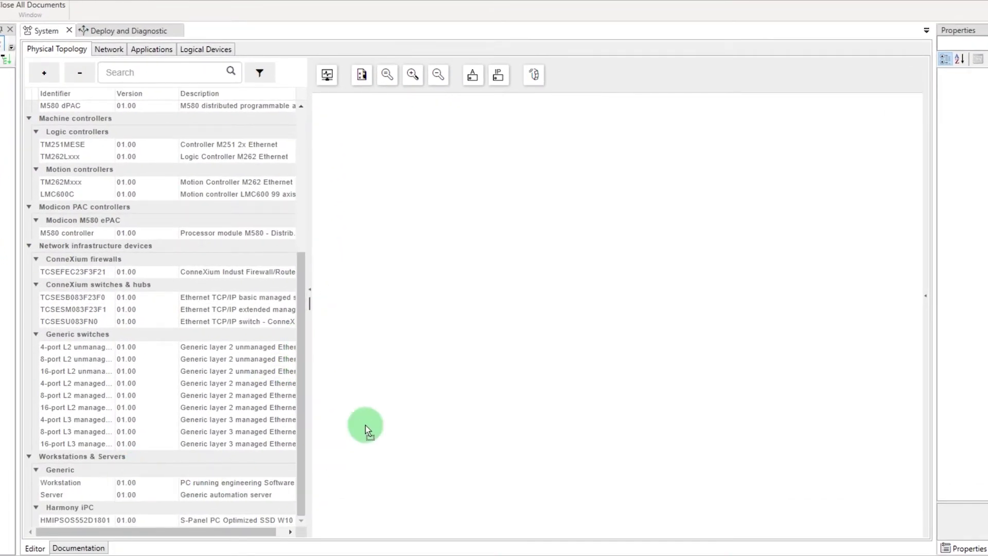
left_click_drag(524, 185, 502, 183)
left_click_drag(298, 286, 652, 358)
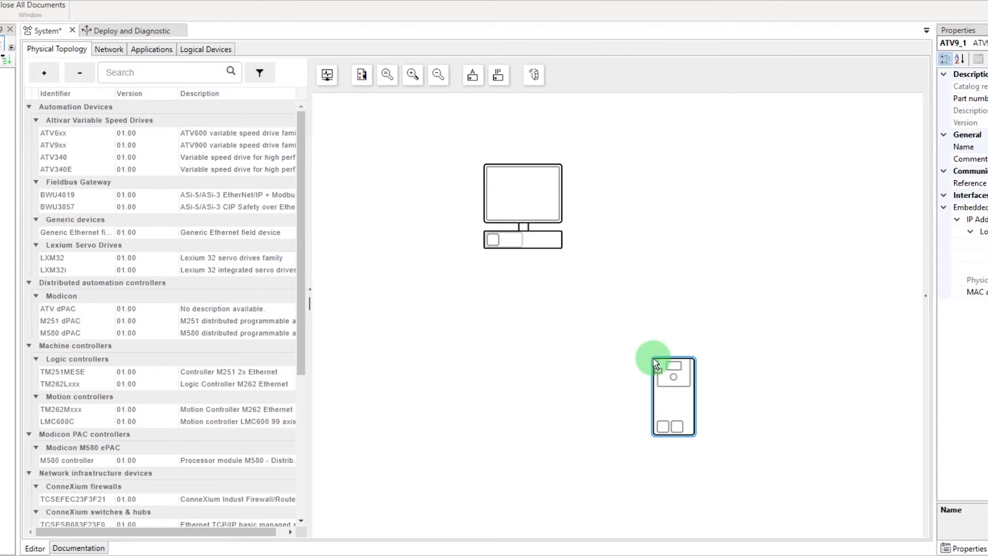
left_click(980, 169)
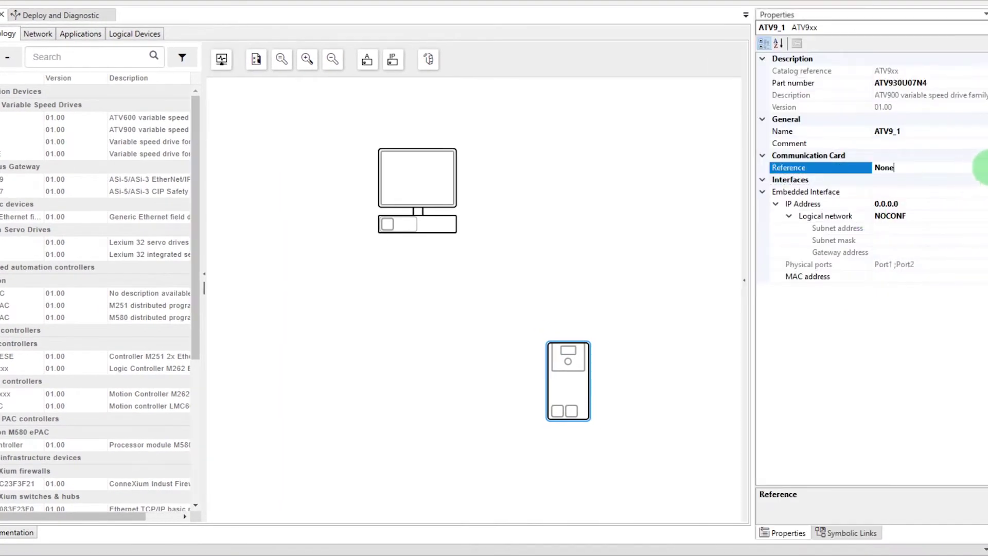
left_click(919, 190)
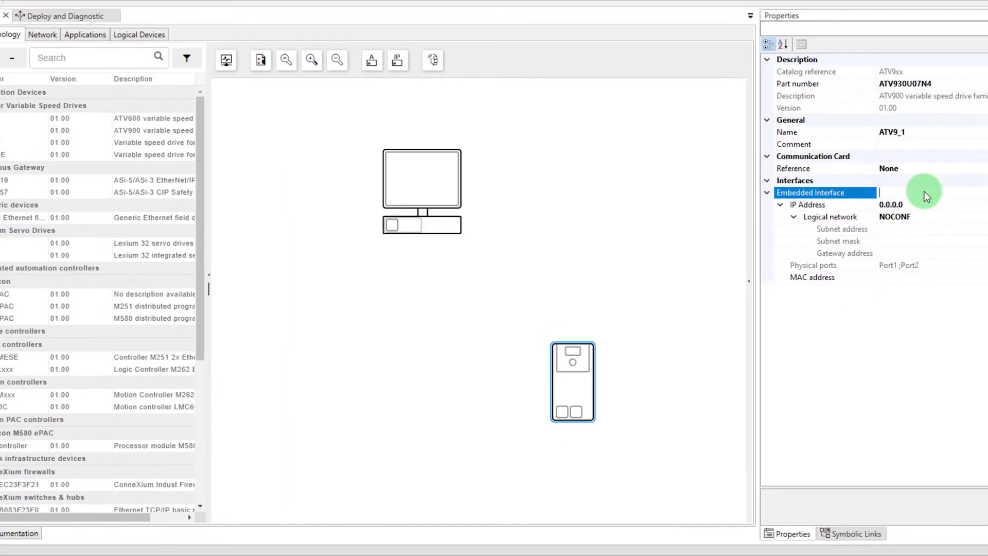
- Add an M251 dPAC, an M580 dPAC and a 4-port L2 unmanaged switch
scroll(26, 248, "down", 2)
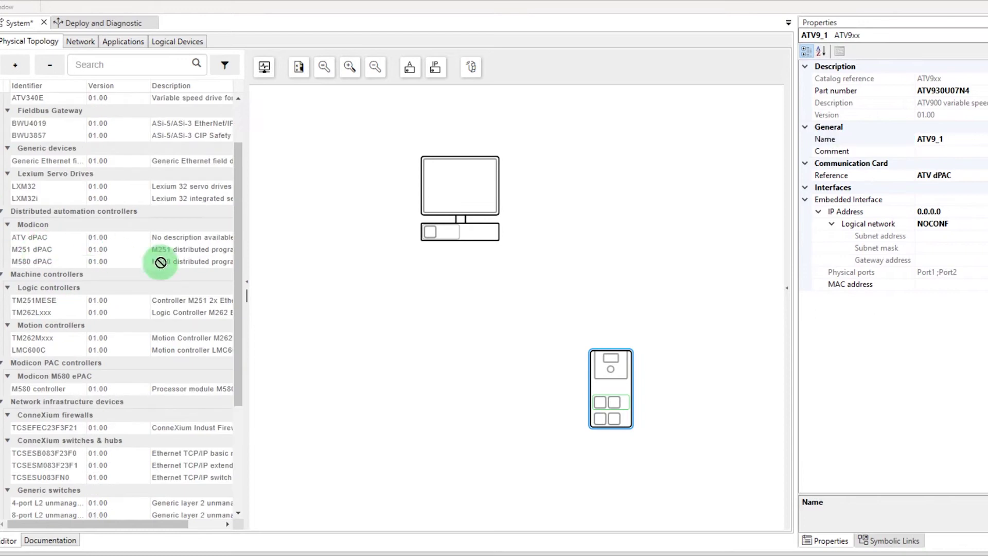
left_click_drag(354, 358, 354, 358)
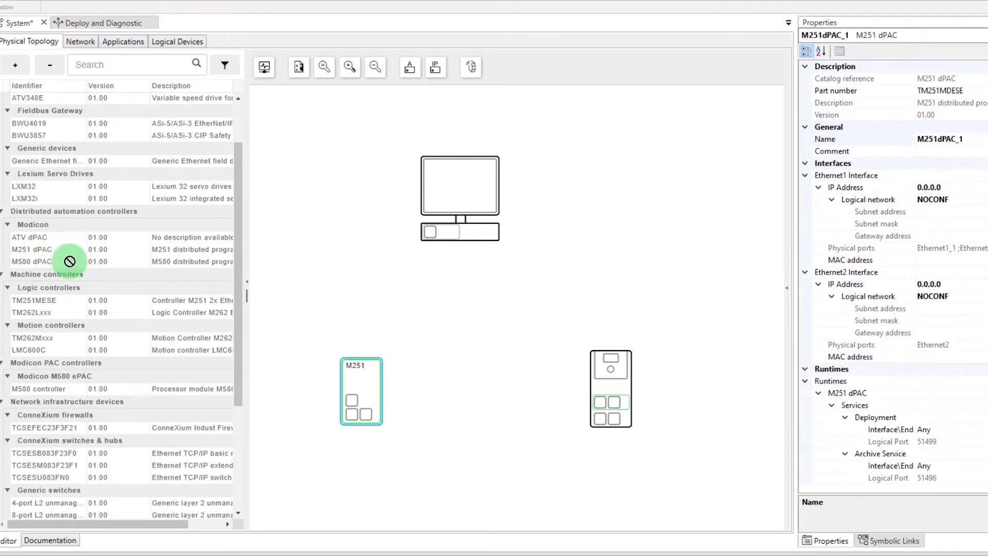
left_click_drag(459, 371, 482, 382)
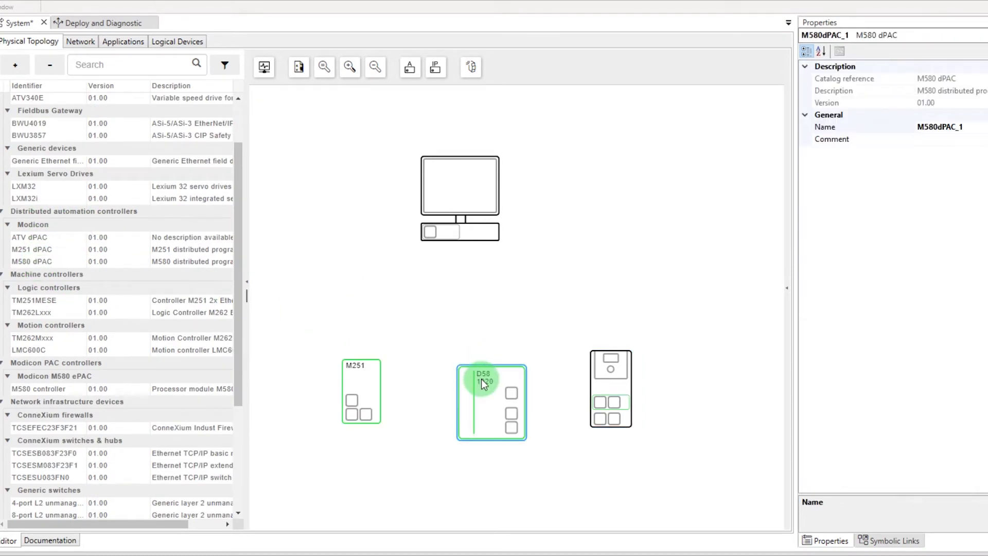
left_click_drag(43, 502, 430, 289)
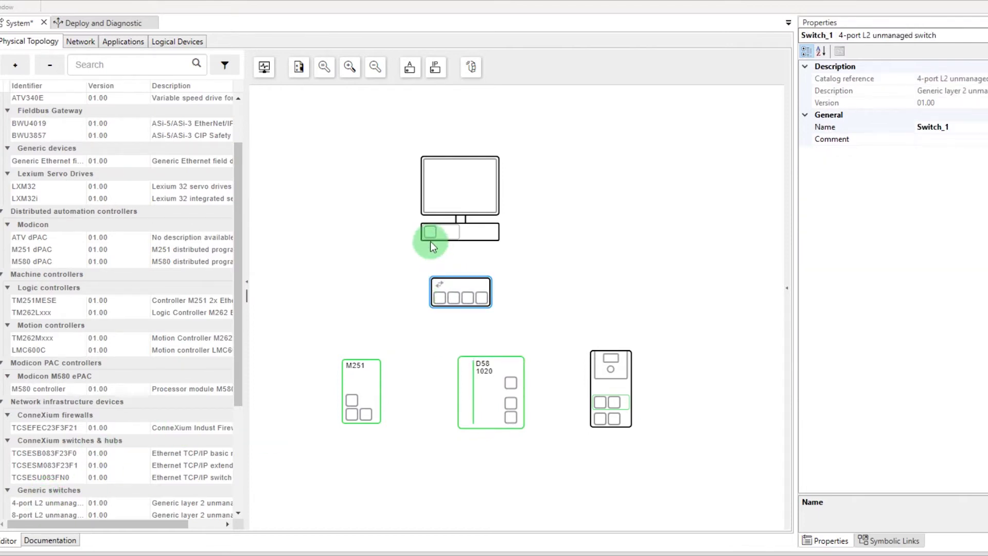
- Wire the workstation, M251, D58 1020 and drive to switch ports 1–4
left_click_drag(430, 242, 365, 407)
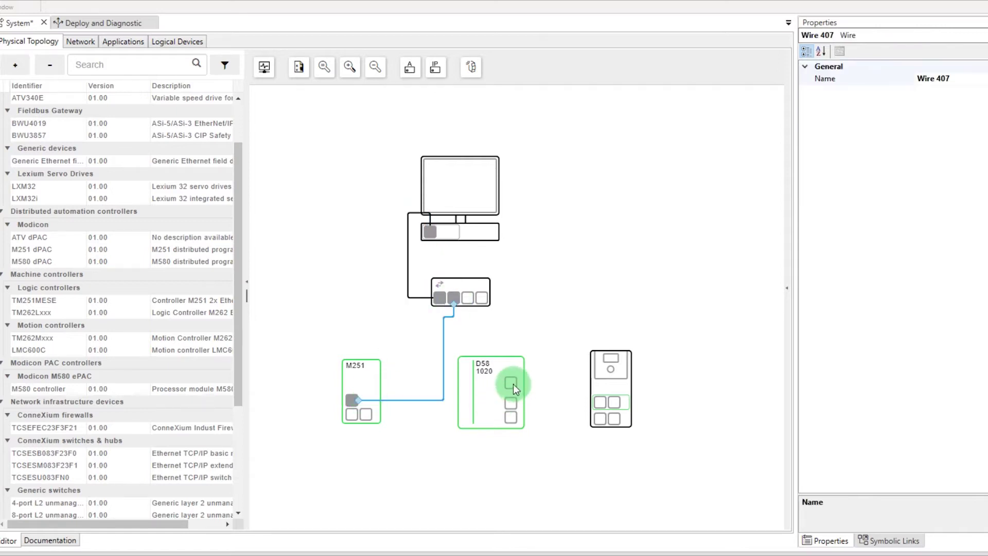
left_click_drag(468, 298, 513, 395)
left_click(492, 296)
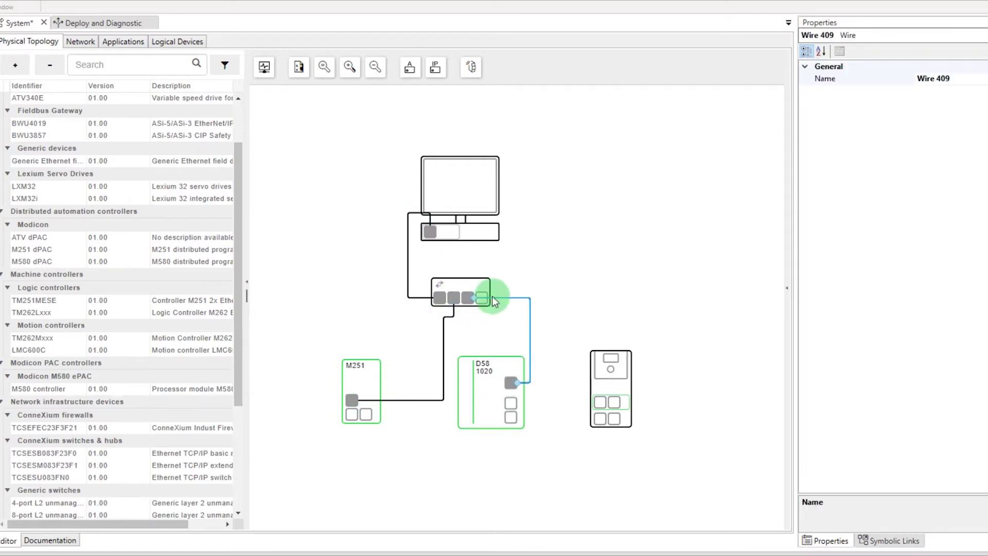
left_click_drag(474, 306, 598, 402)
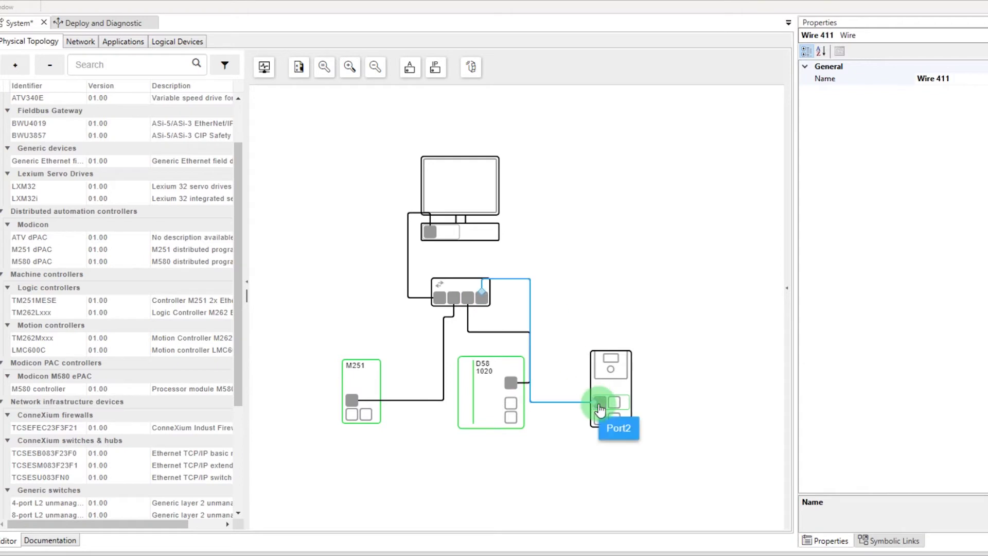
left_click_drag(479, 296, 514, 311)
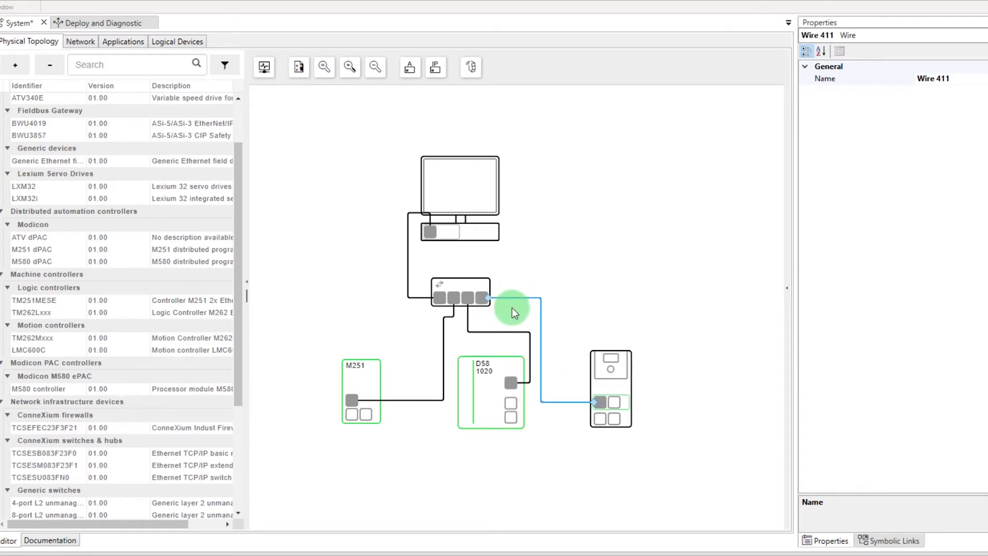
left_click(456, 198)
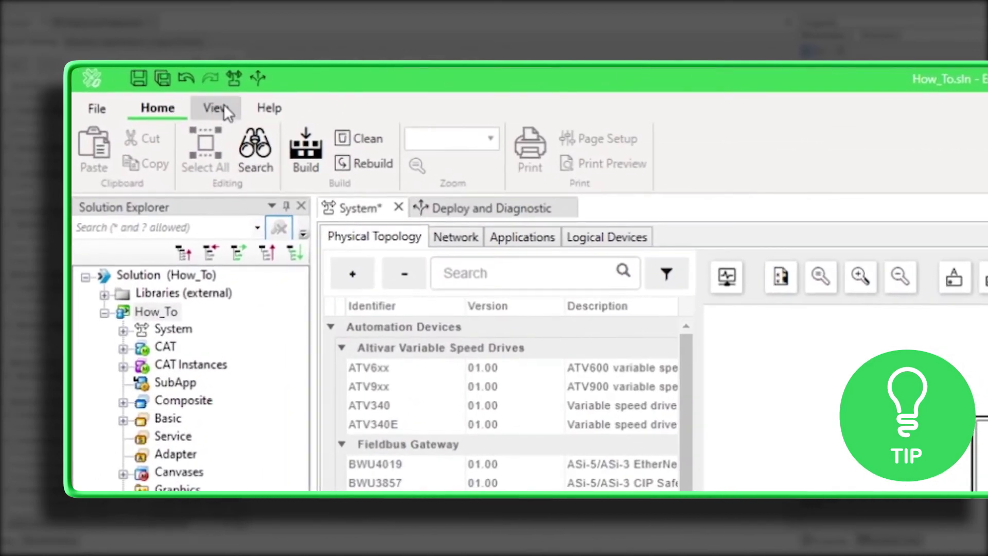
- Show the Properties pad (F4) from the View tab's General pads list
left_click(223, 108)
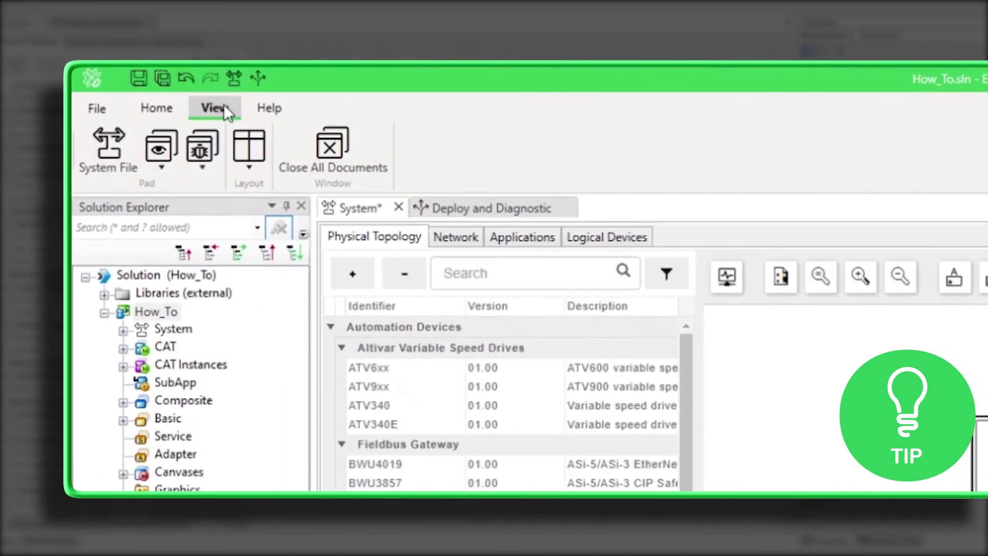
left_click(161, 161)
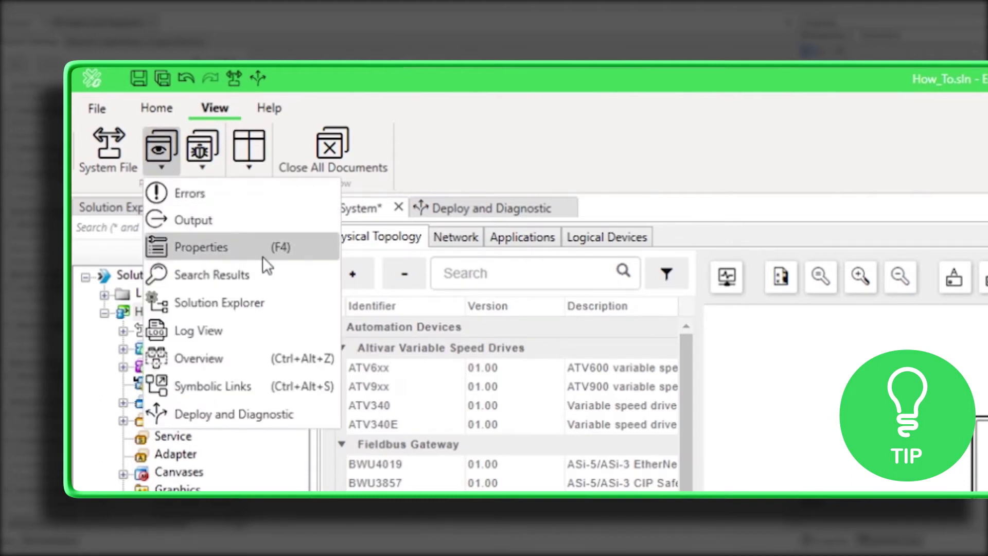
left_click(262, 256)
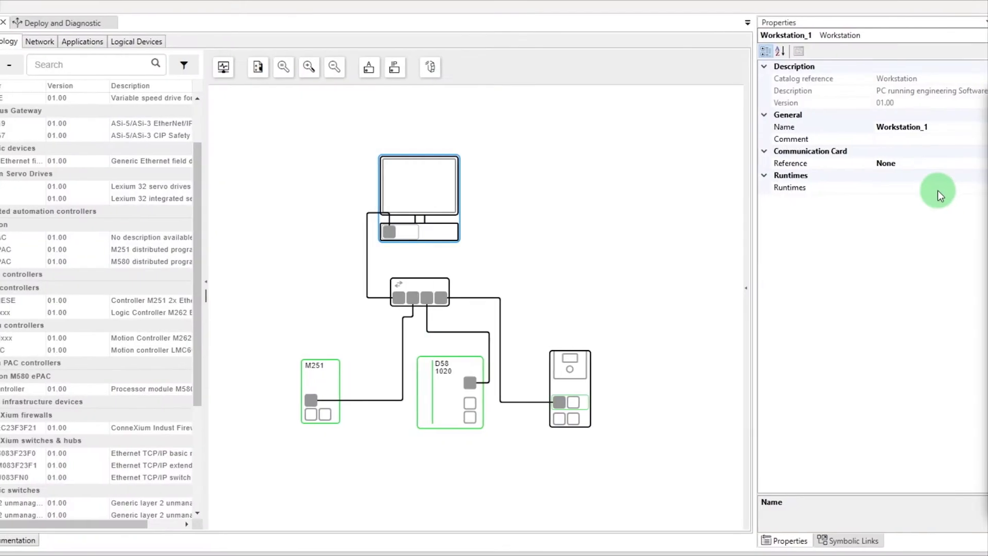
- Add a Soft dPAC runtime, Runtime_1, to Workstation_1's Runtimes list
left_click(937, 188)
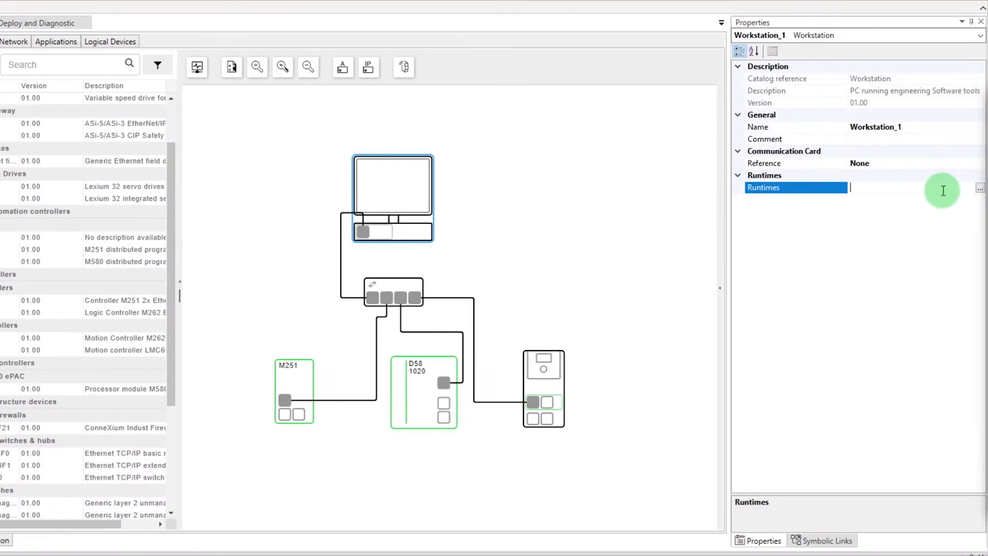
left_click(979, 189)
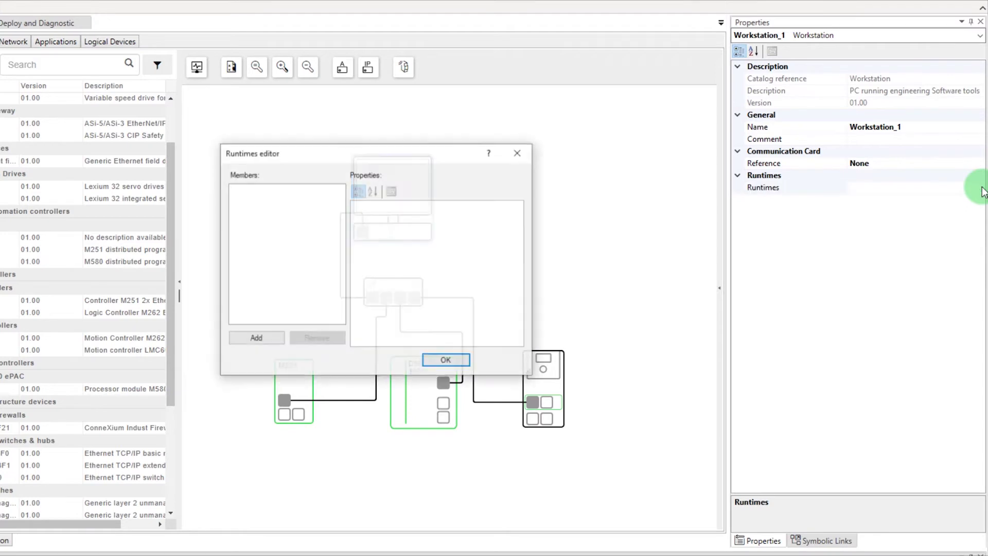
left_click(251, 341)
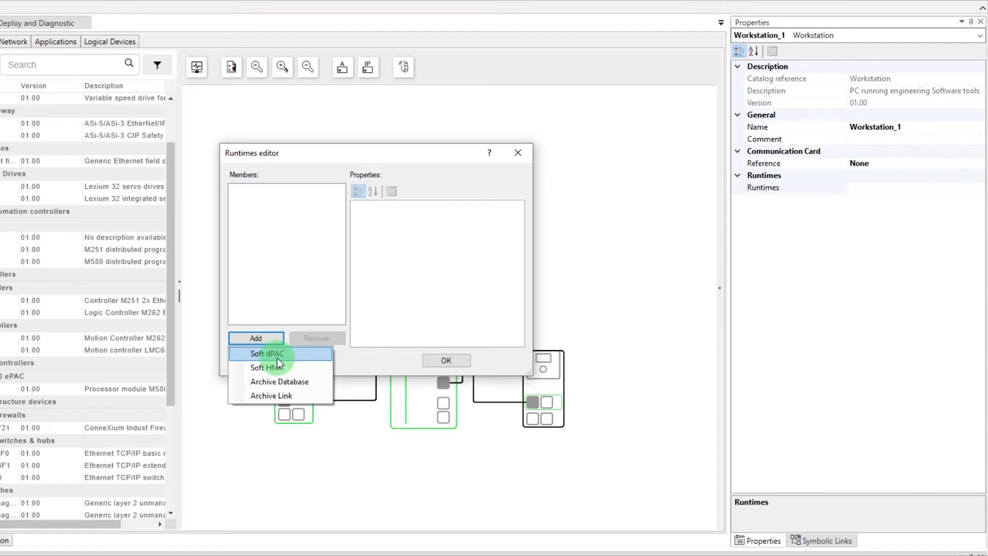
left_click(285, 355)
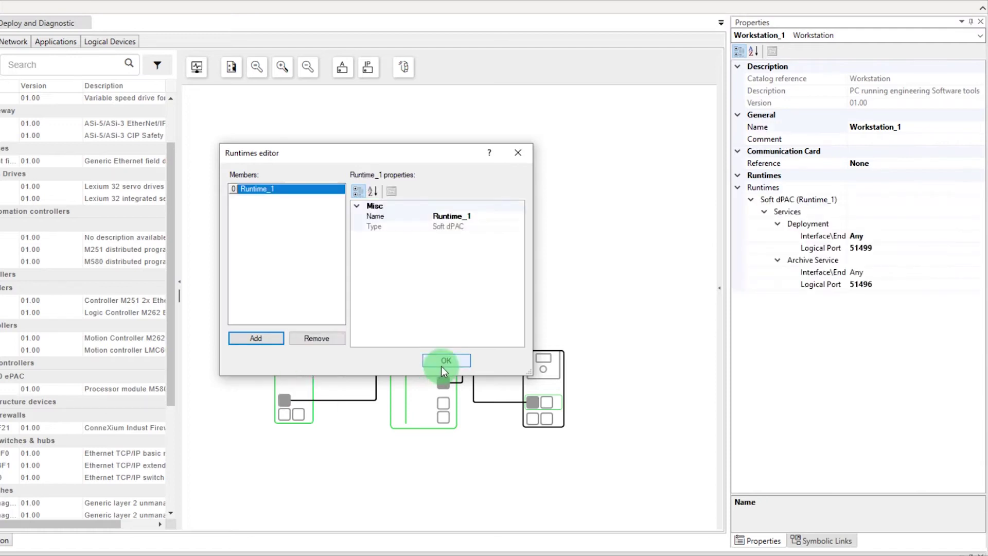
left_click(445, 360)
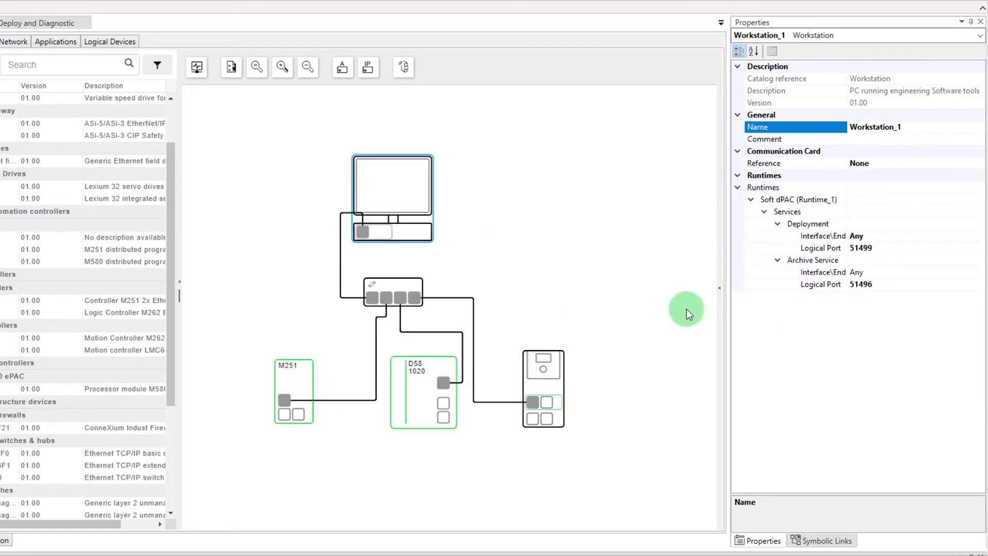
- Create a new logical network from the workstation NIC's logical network setting
left_click(381, 236)
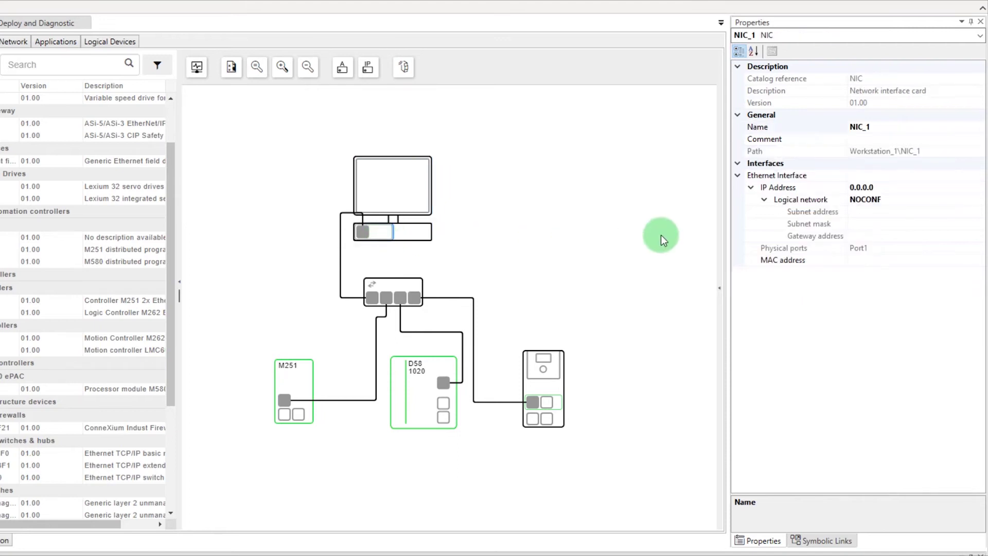
left_click(938, 200)
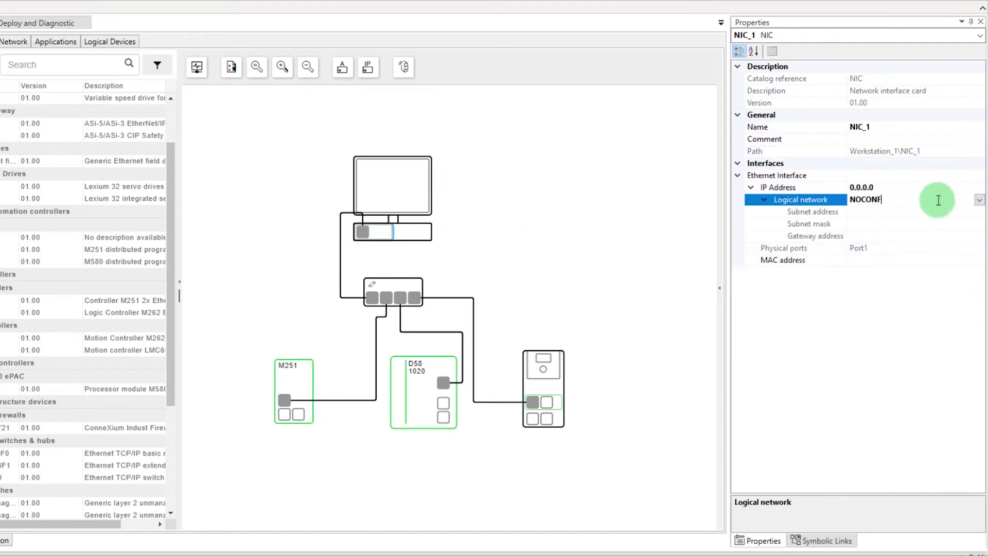
left_click(979, 201)
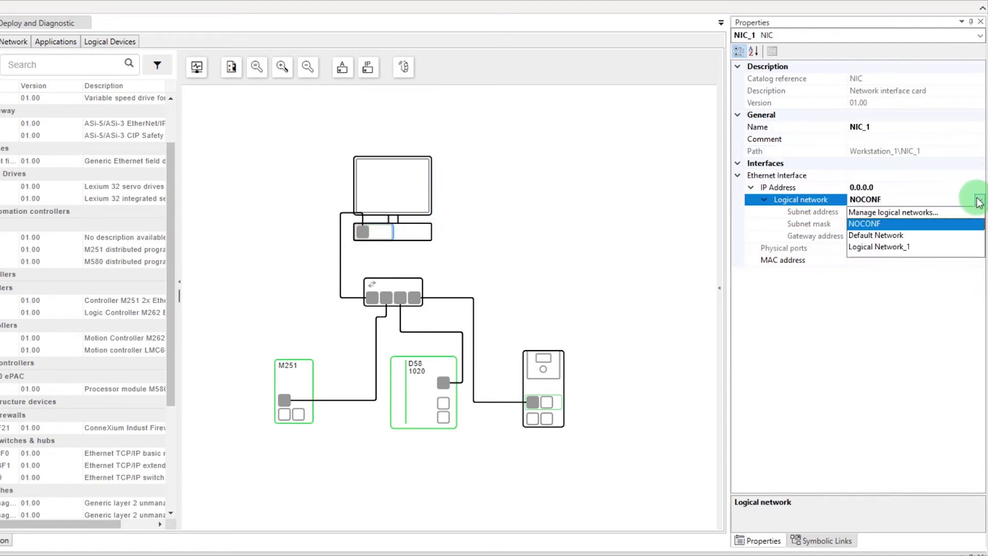
left_click(897, 213)
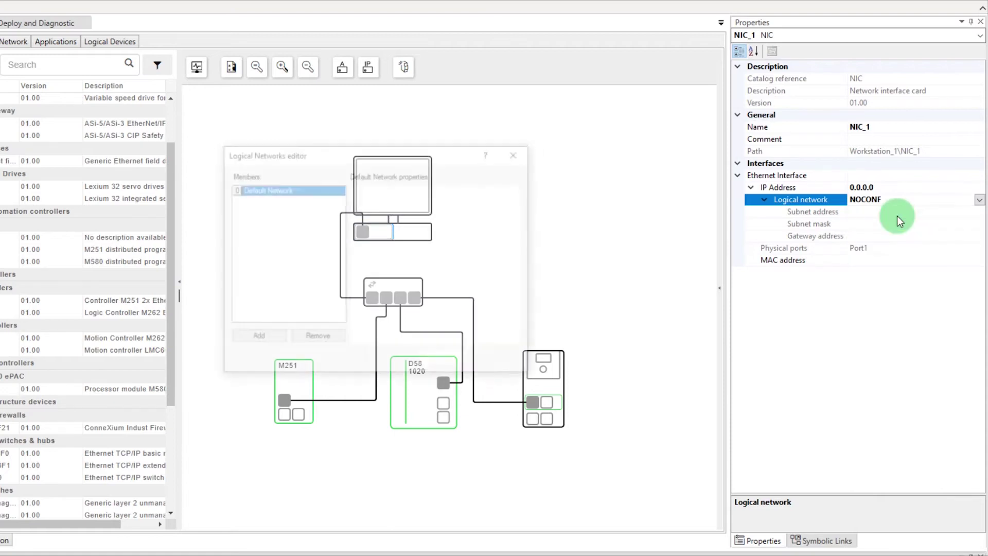
left_click(265, 337)
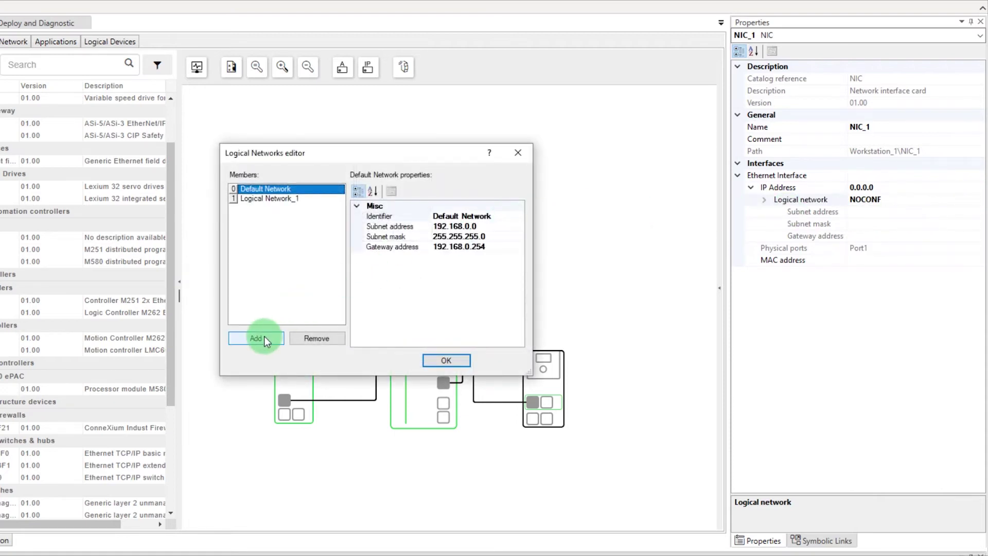
- Set Logical Network_2's subnet to 192.168.200.0 and gateway to 192.168.200.254
left_click(309, 209)
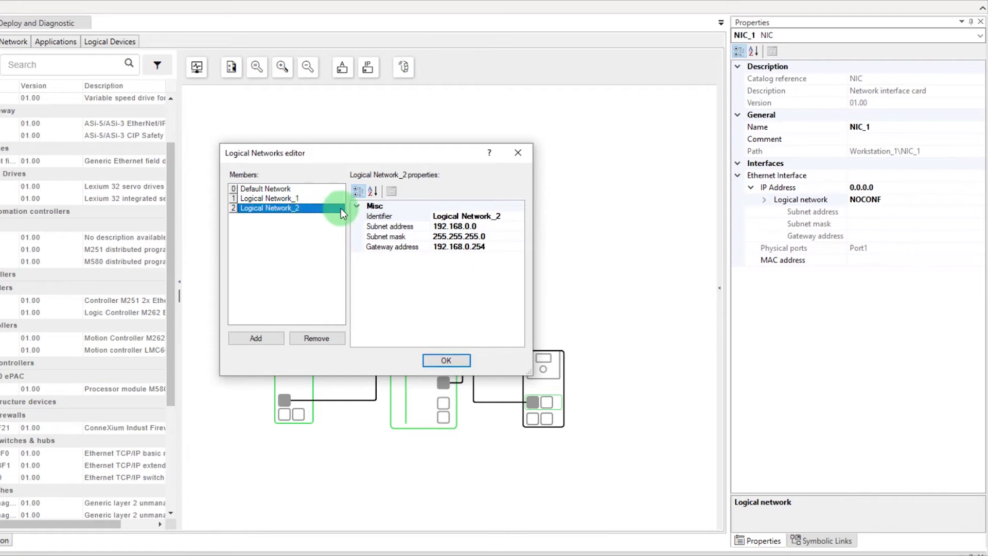
left_click(477, 227)
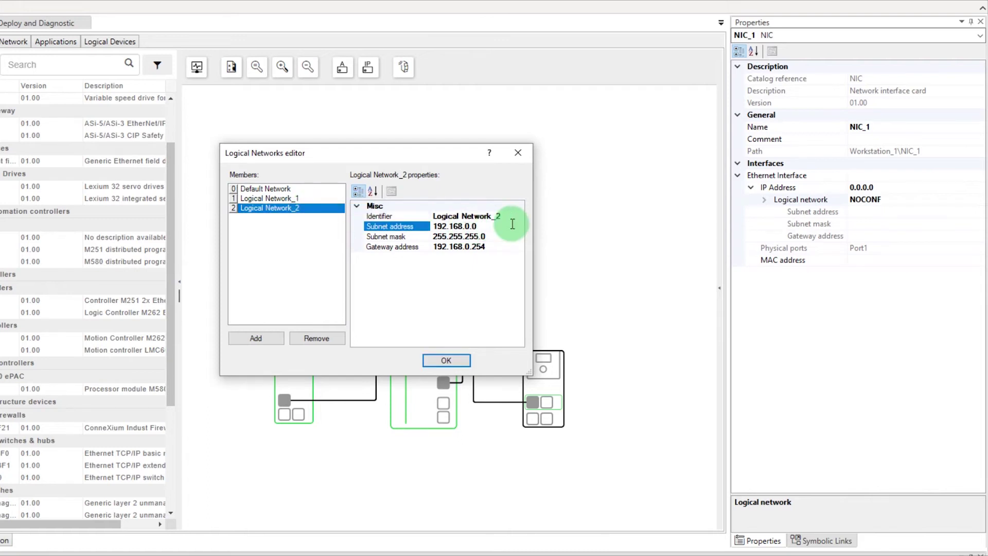
type("20")
left_click(480, 247)
left_click(466, 247)
type("2")
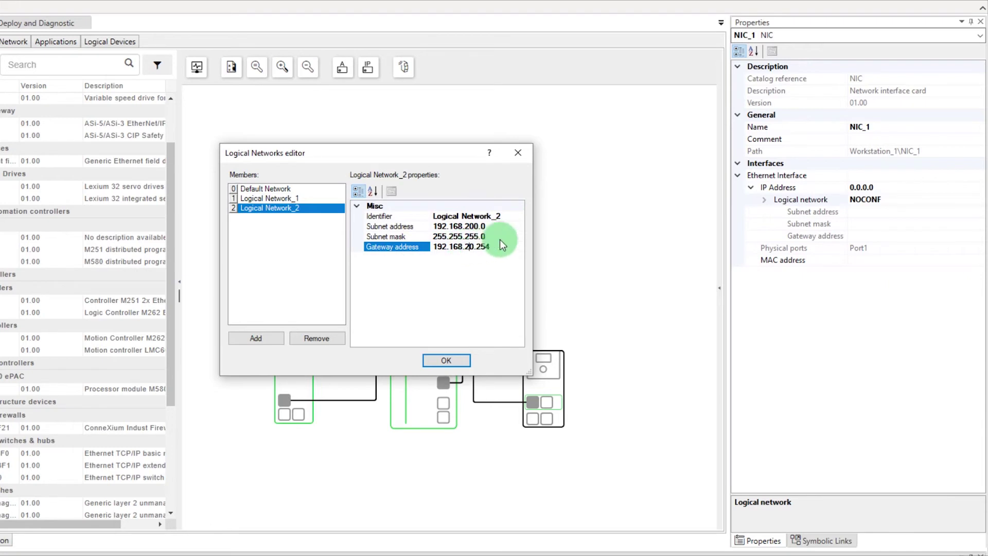
left_click(446, 361)
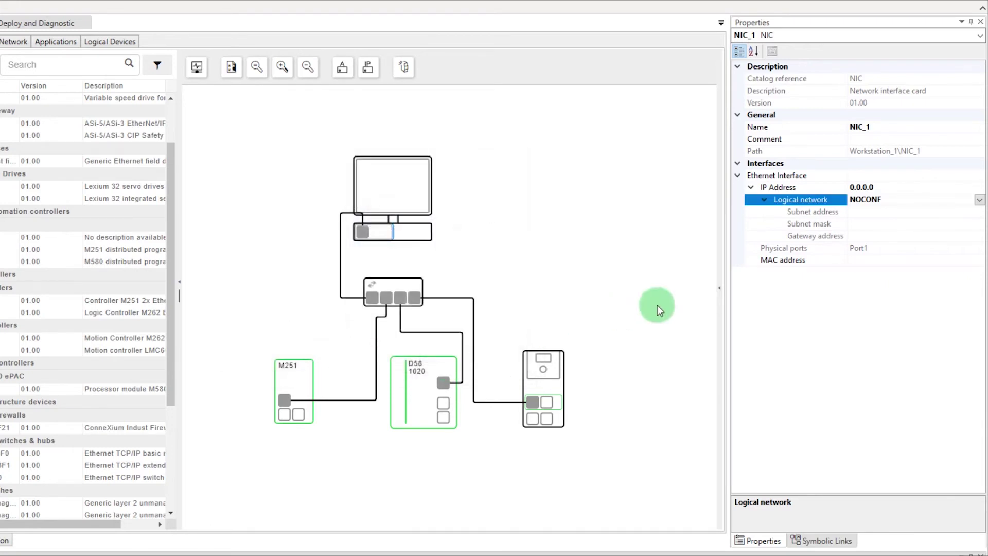
- Put the workstation's NIC_1 on Logical Network_2 at IP 192.168.200.250
left_click(979, 200)
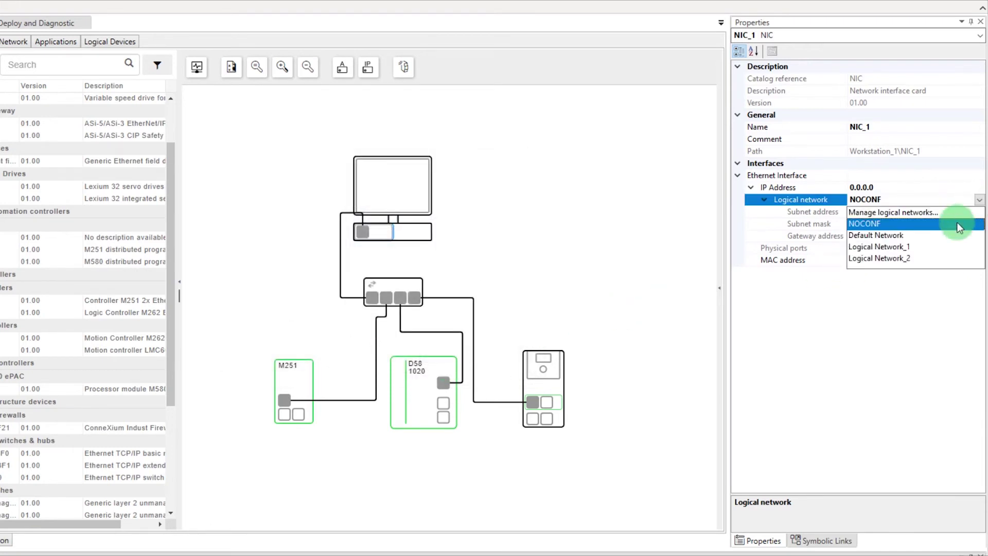
left_click(906, 257)
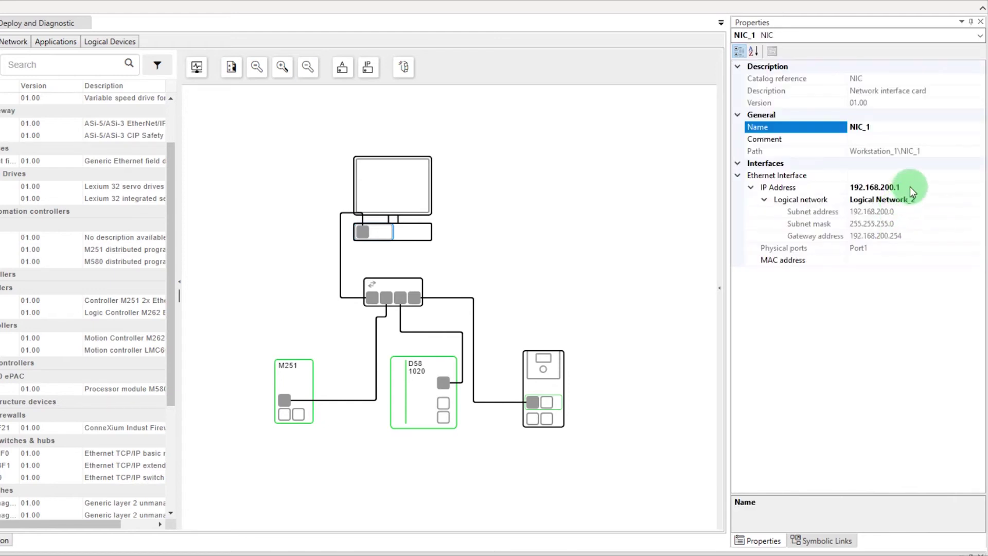
left_click(910, 187)
key("BackSpace")
type("250")
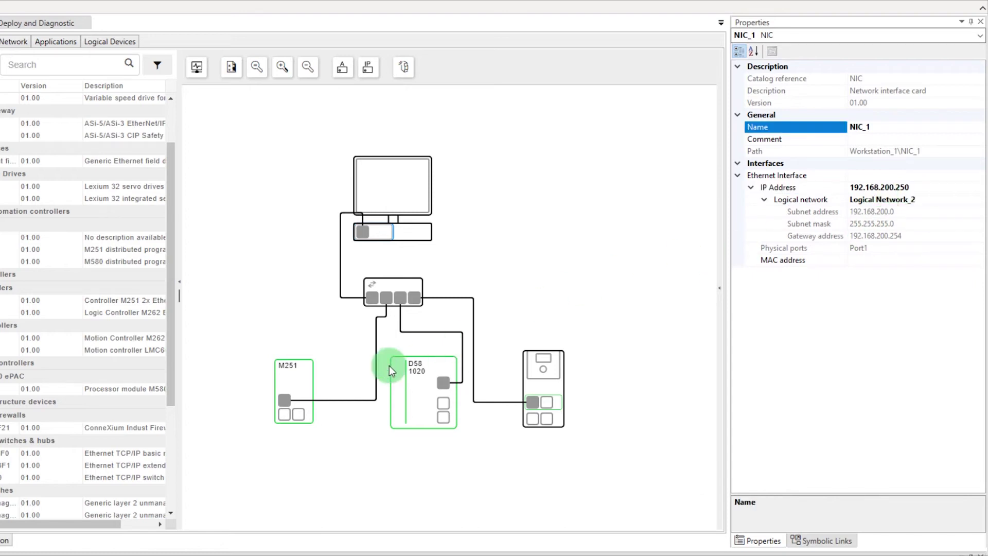
- Put the M251, D58 and ATV dPAC on Logical Network_2, ATV dPAC at 192.168.200.54
left_click(293, 376)
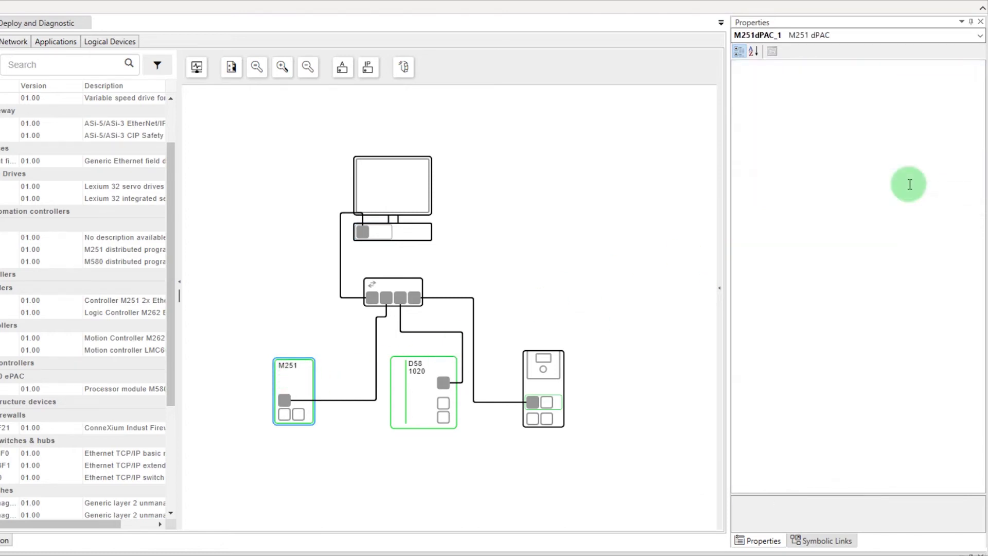
left_click(420, 400)
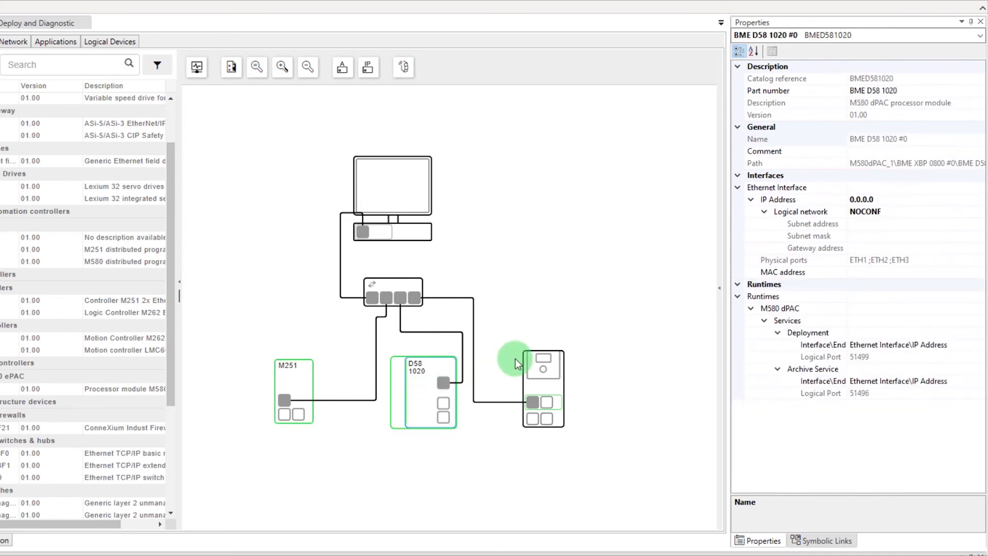
left_click(925, 211)
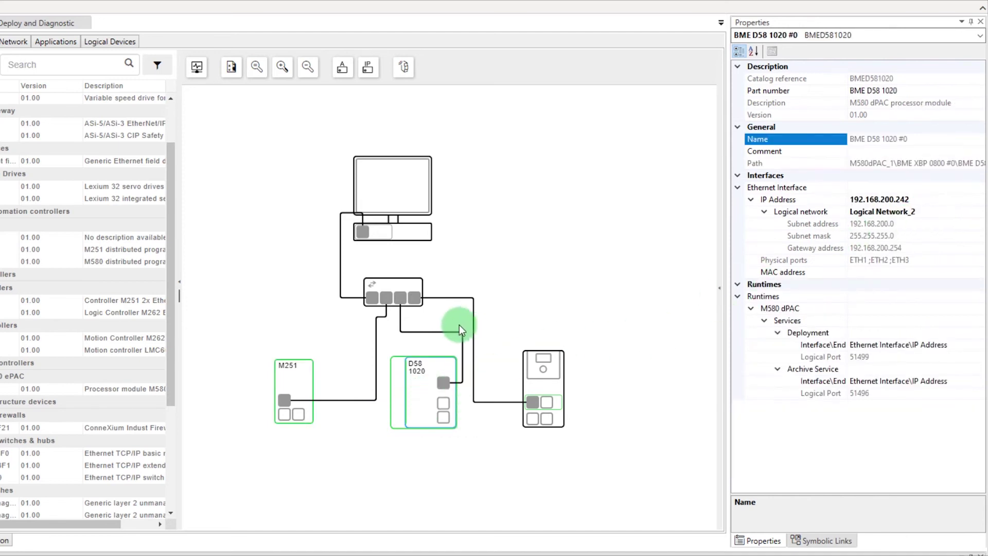
left_click(531, 371)
left_click(545, 403)
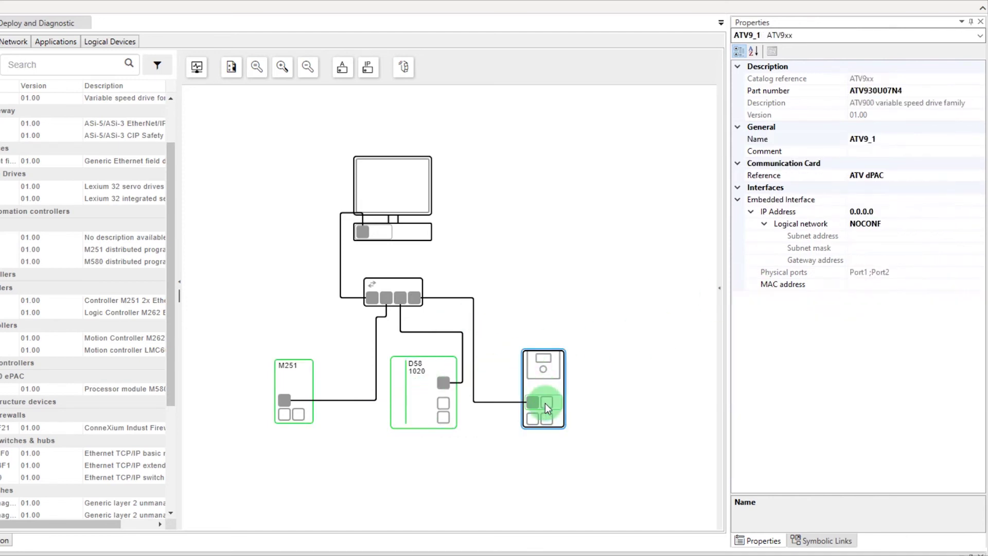
left_click(930, 202)
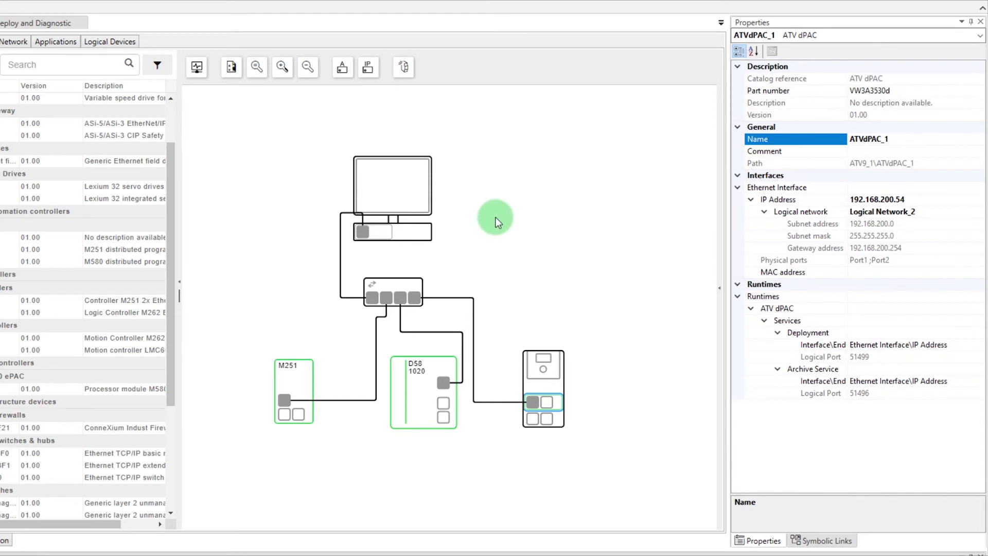
left_click(404, 76)
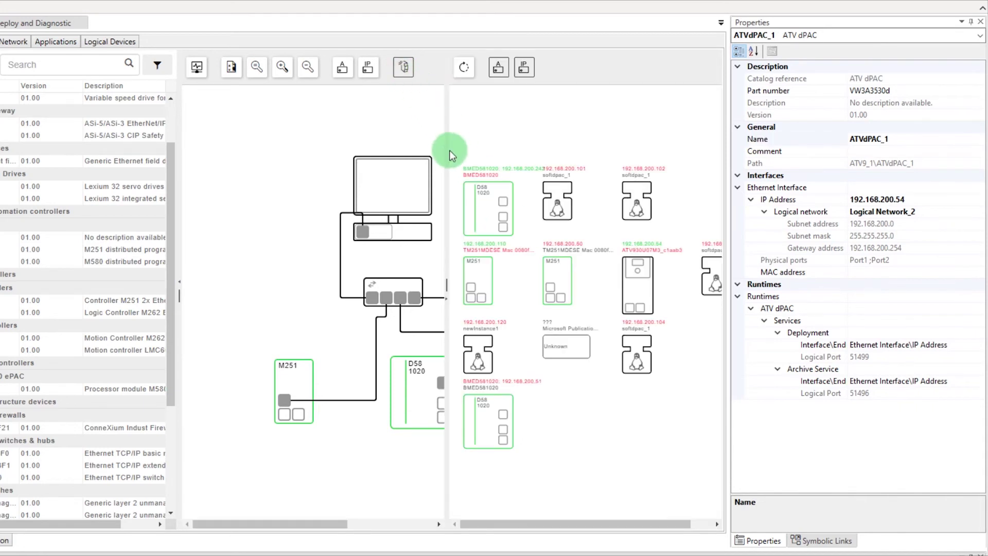
- Widen the discovered-devices list and compare the D58's identity with the connected BMED581020
left_click_drag(179, 290, 10, 287)
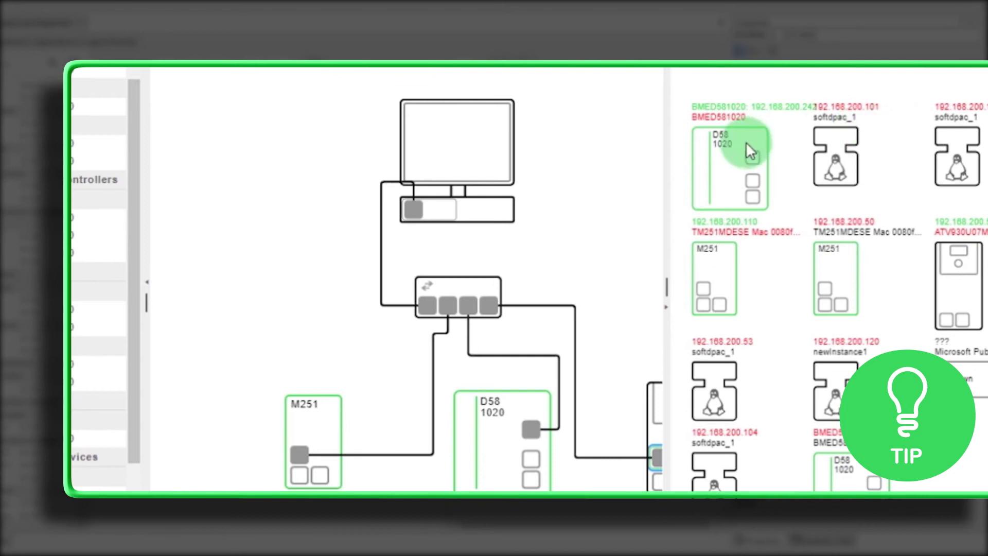
right_click(730, 189)
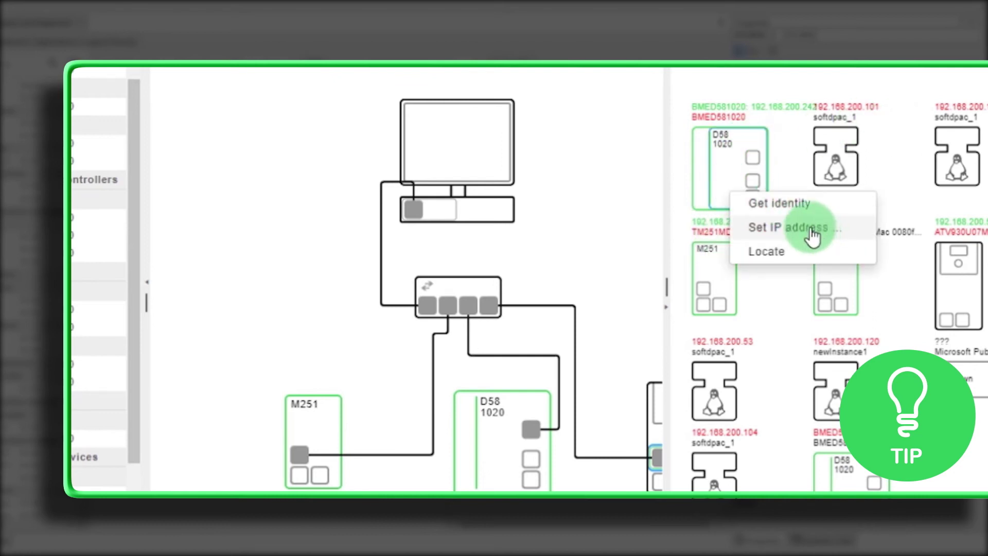
left_click(809, 210)
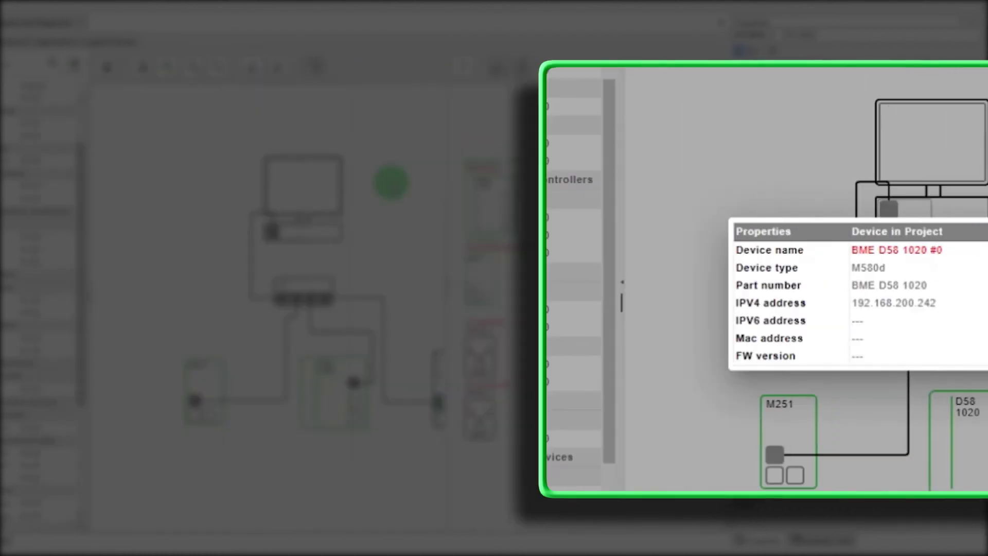
left_click(586, 137)
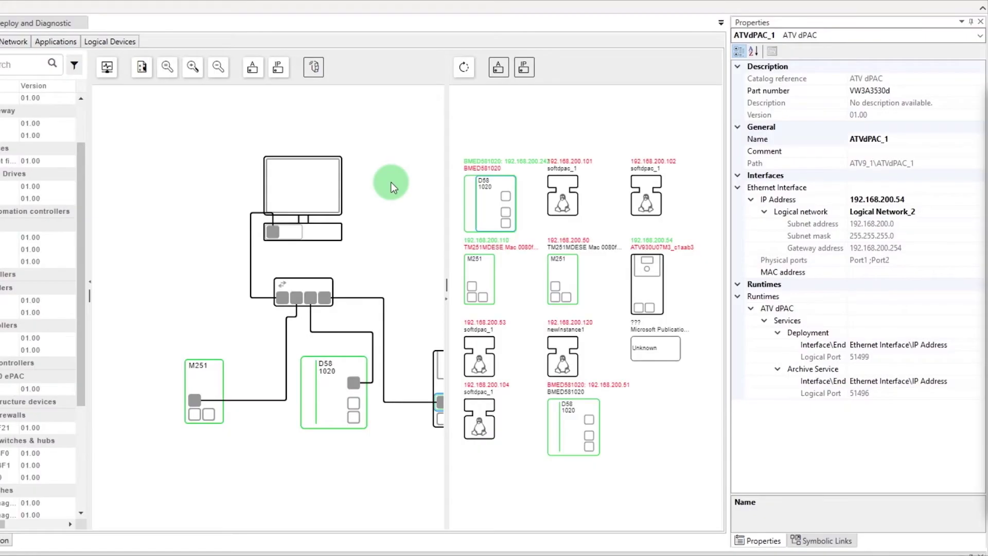
- Hide the discovered devices list and turn on online monitoring of the topology
left_click(314, 68)
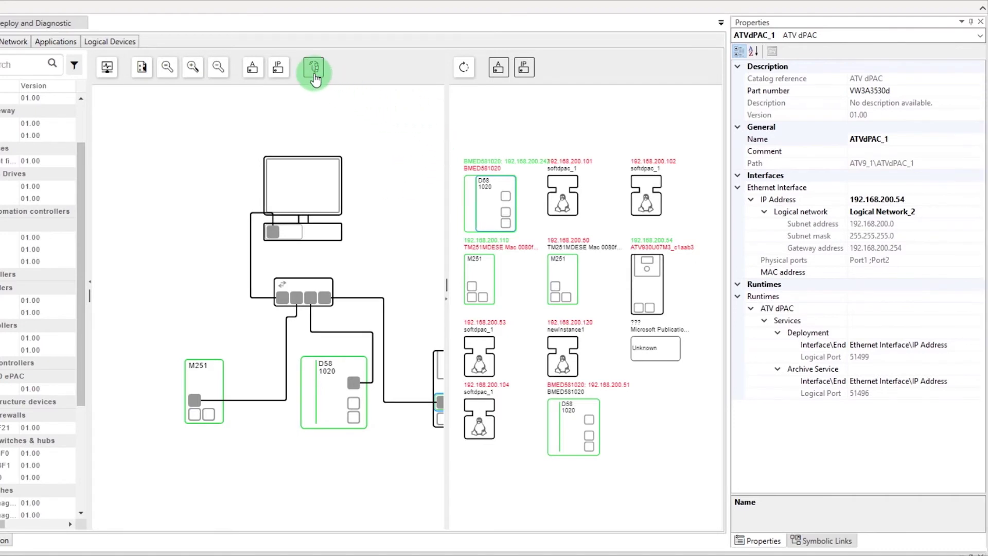
left_click(106, 78)
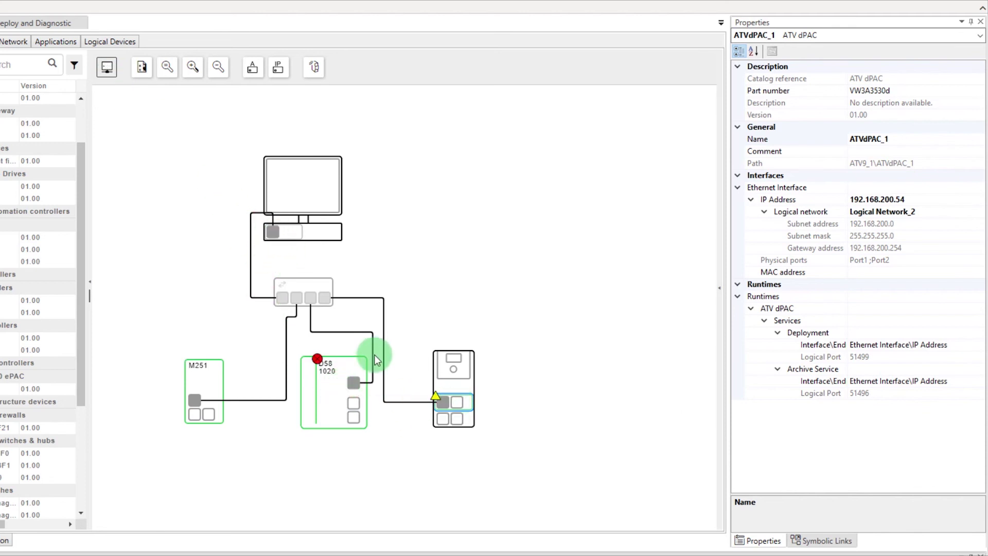
mouse_move(345, 371)
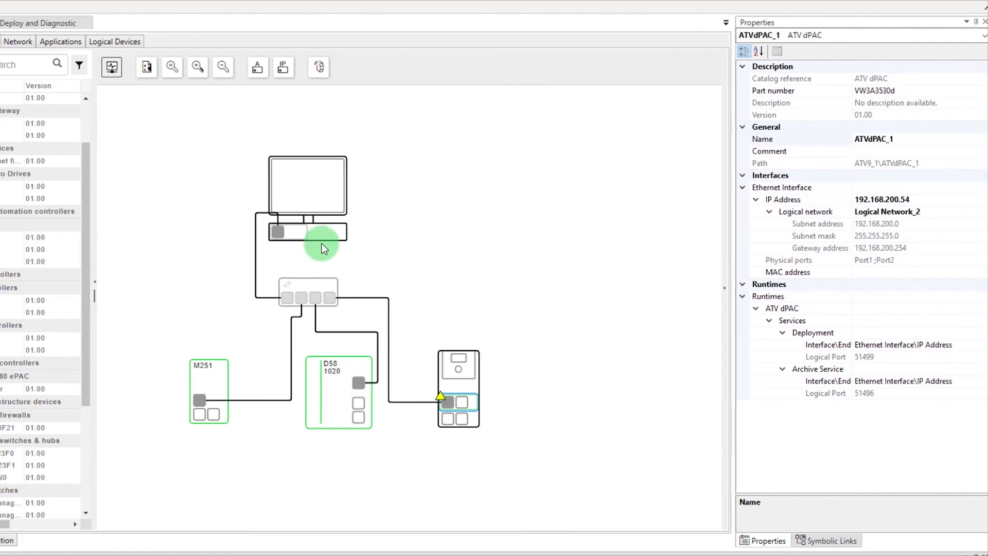
- In Logical Devices with the (Default) profile, map SoftdPAC to Workstation_1 (Runtime_1)
left_click(193, 45)
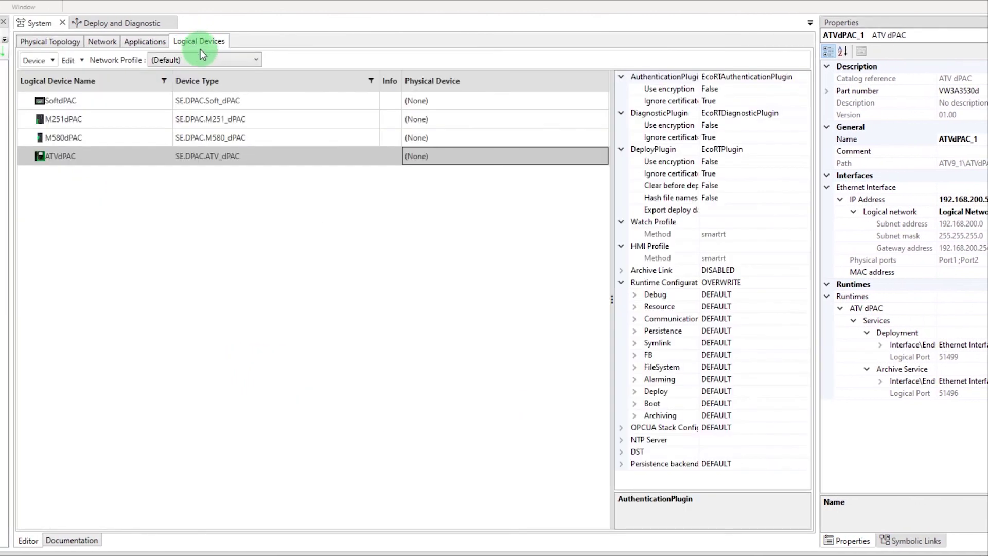
left_click(227, 61)
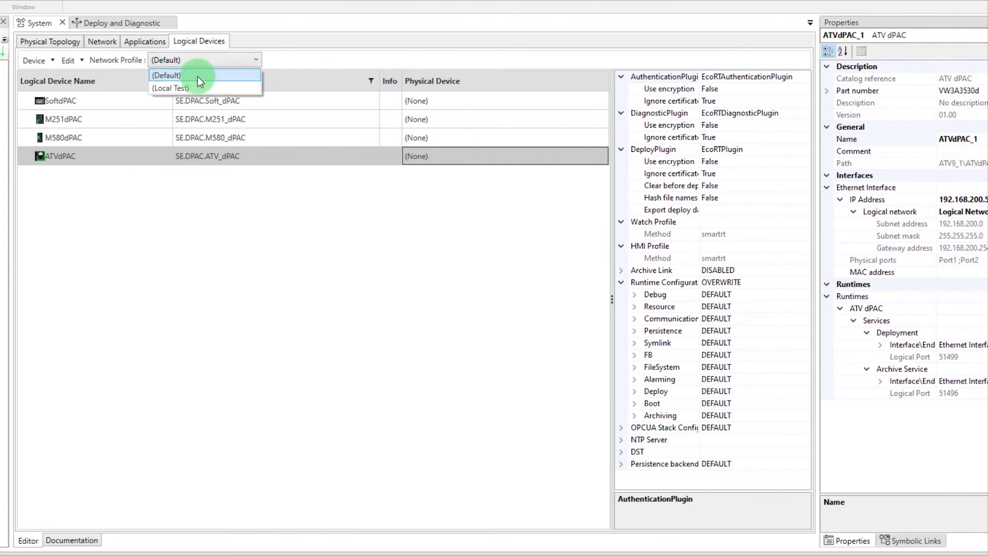
left_click(203, 76)
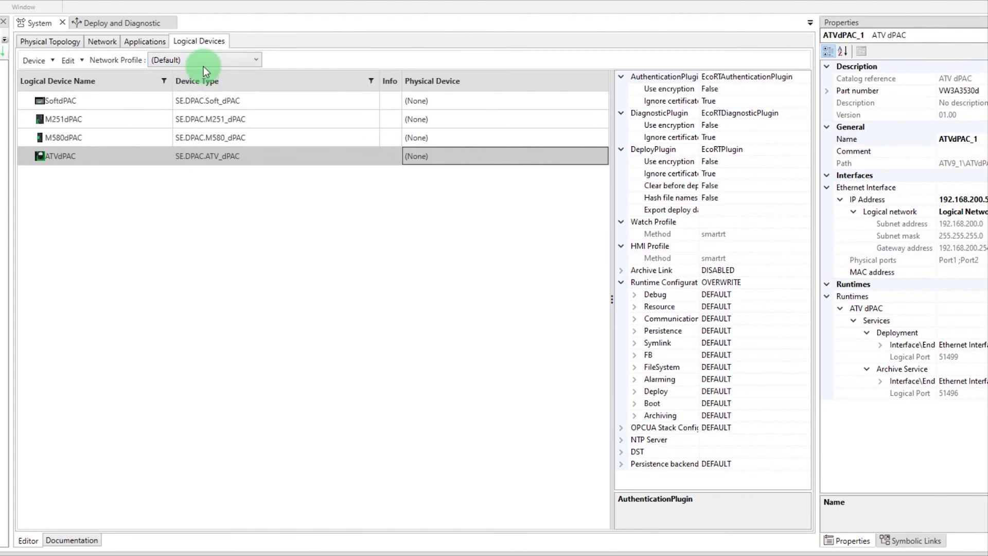
left_click(497, 107)
left_click(497, 108)
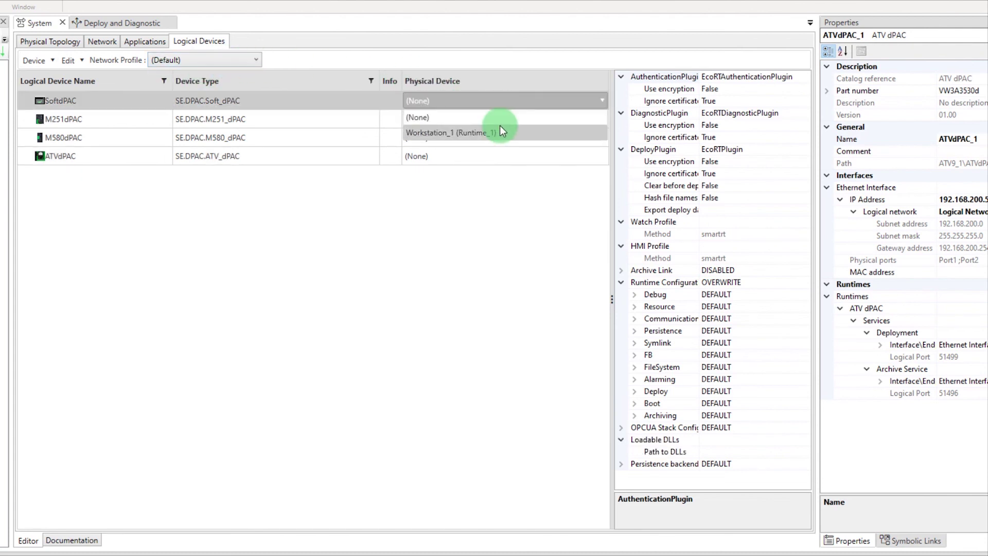
left_click(499, 126)
- Map M251dPAC to M251dPAC_1, M580dPAC to BME D58 1020 #0, ATVdPAC to ATV9_1\ATVdPAC_1
left_click(500, 123)
left_click(560, 122)
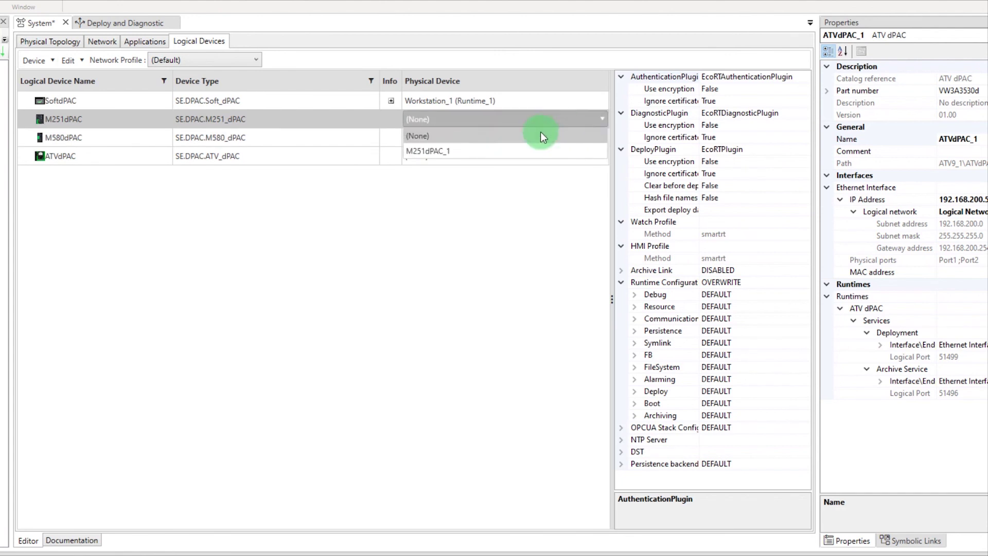
left_click(461, 149)
left_click(566, 138)
left_click(566, 137)
left_click(463, 170)
left_click(584, 156)
left_click(566, 158)
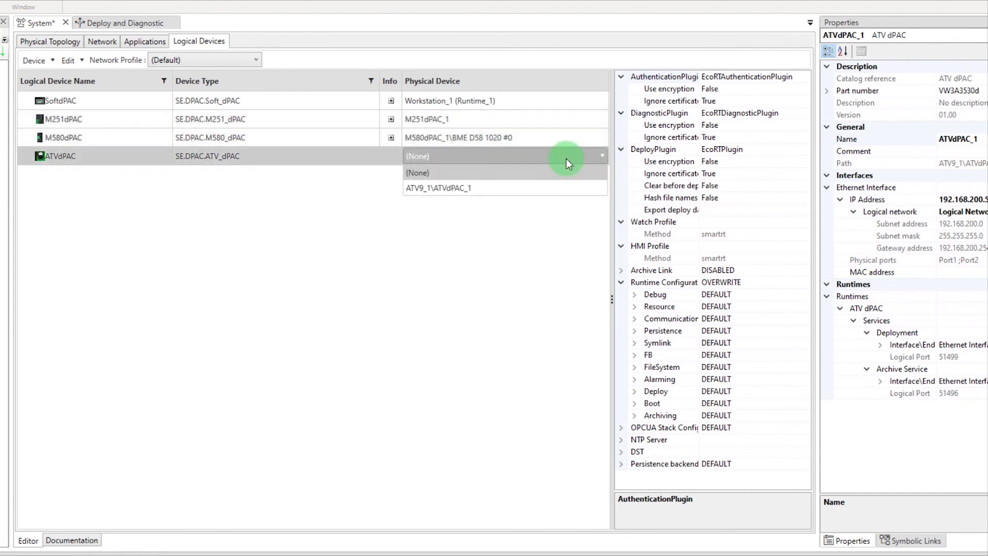
left_click(483, 188)
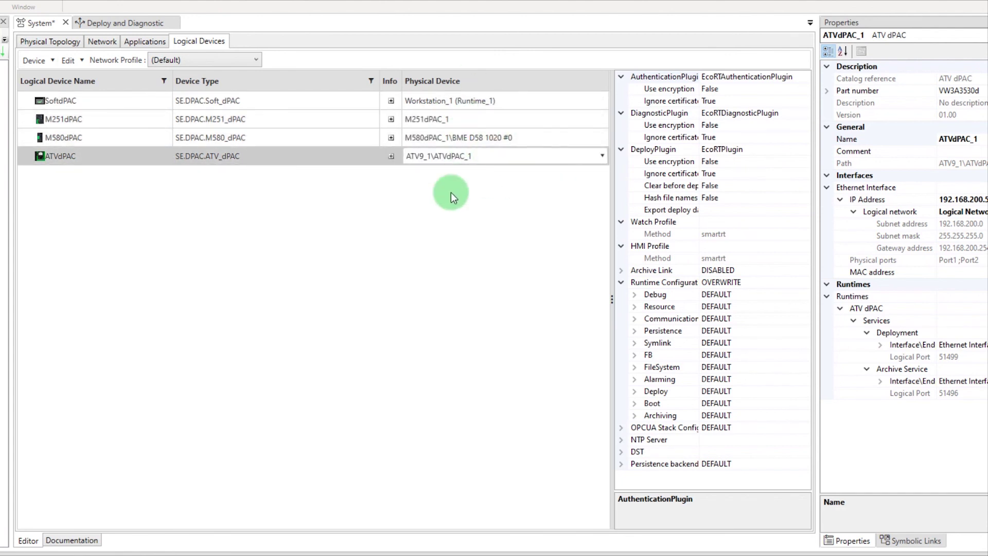